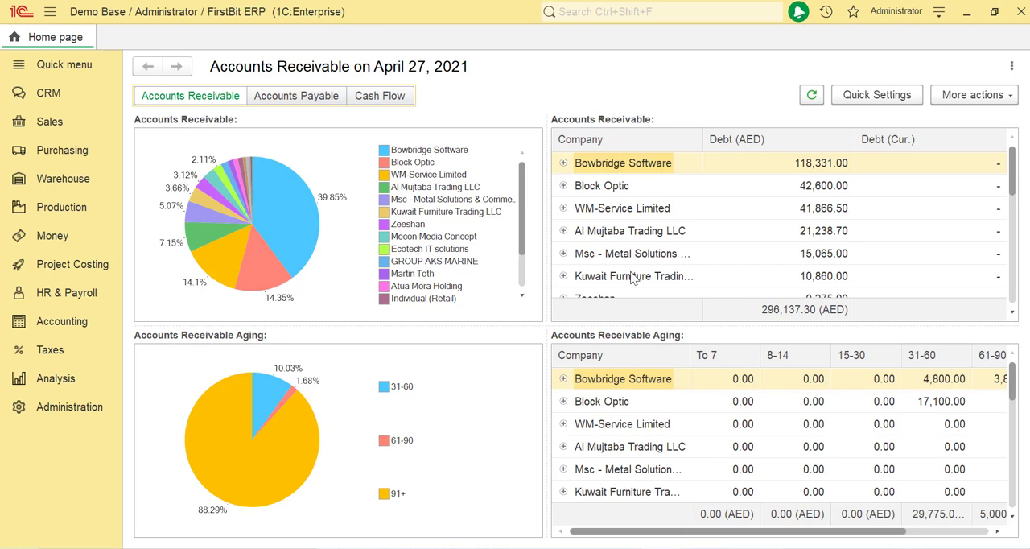
Open the Money administration settings to check the Cheque Accounting option.
left_click(105, 410)
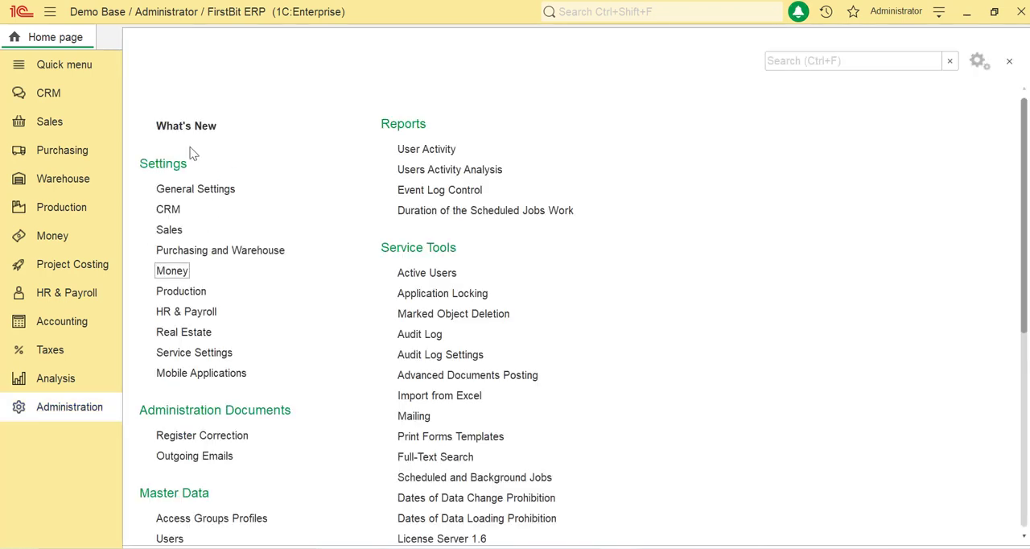
left_click(174, 272)
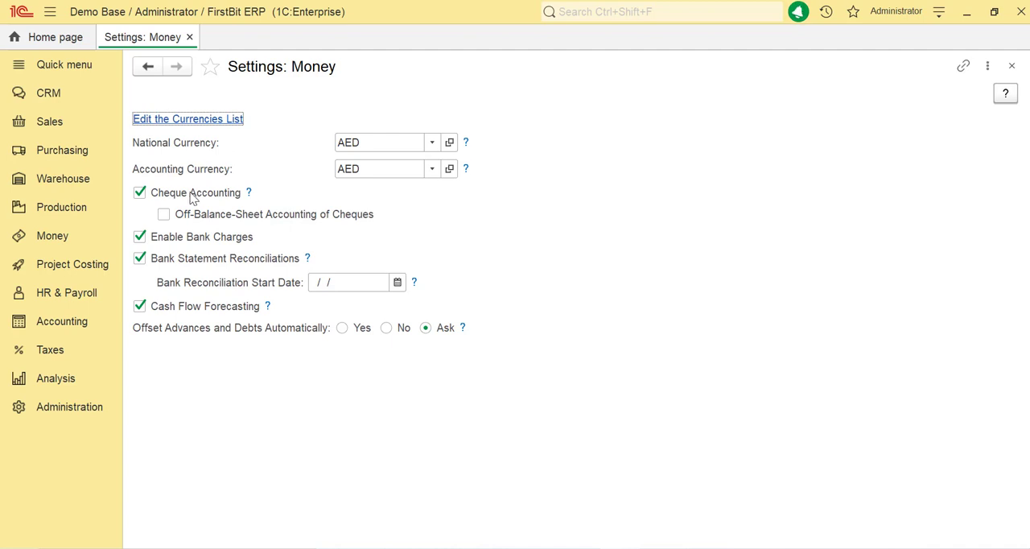
Create a new Cheque Received document with the transaction type From Customer.
left_click(63, 241)
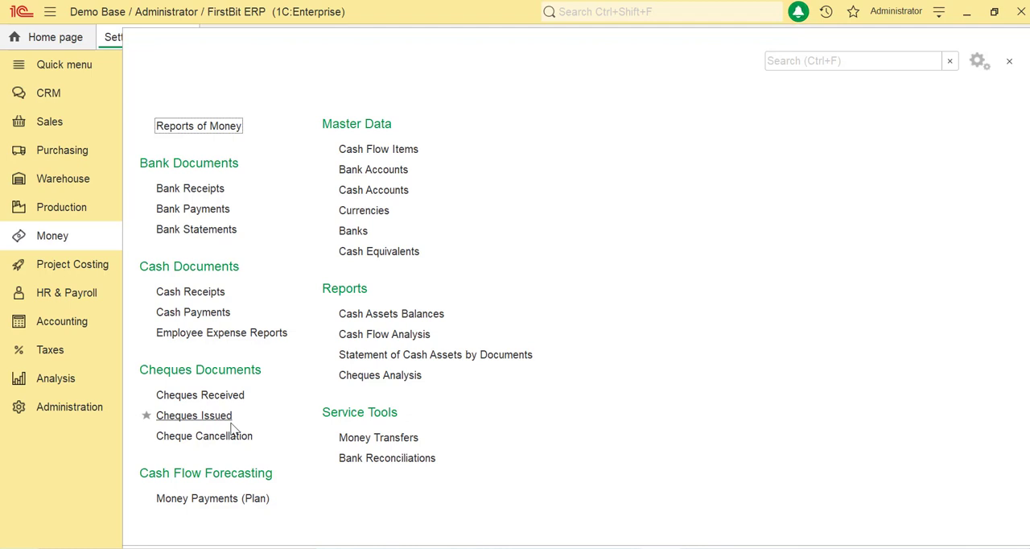
left_click(242, 400)
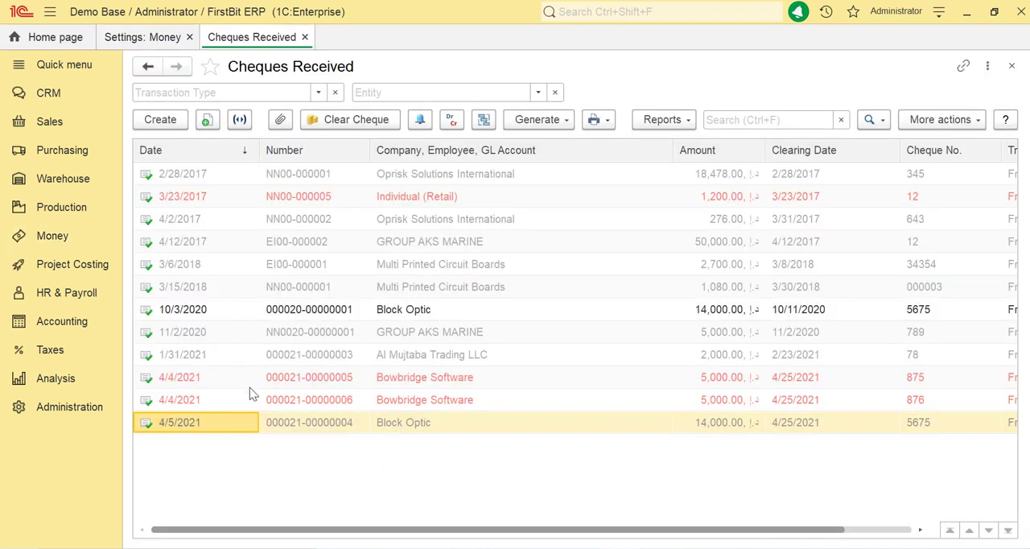
left_click(165, 125)
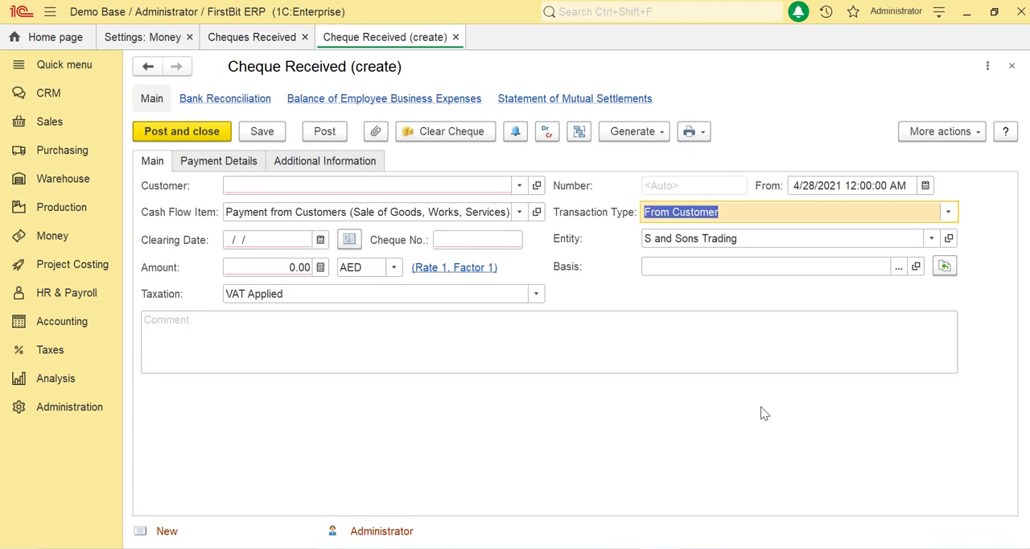
left_click(949, 213)
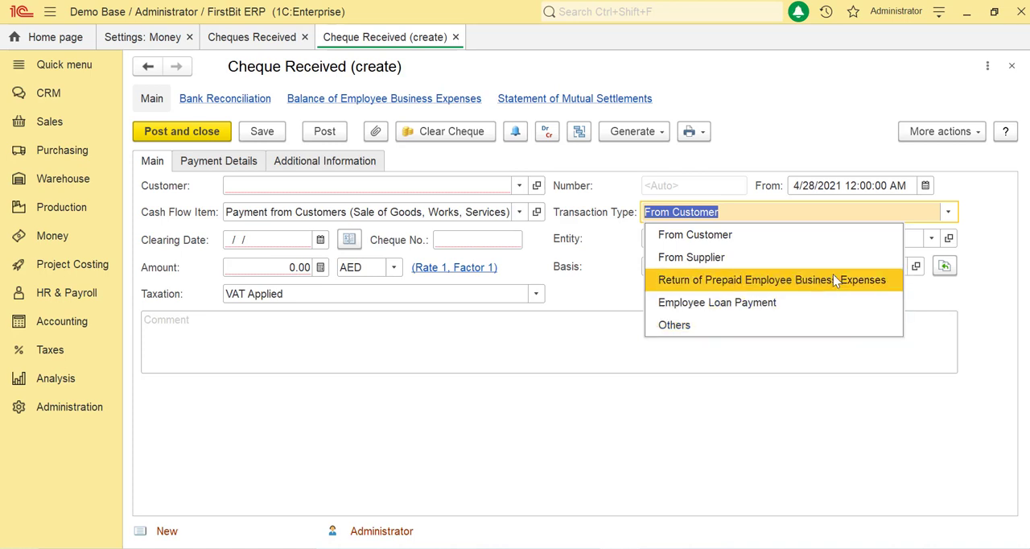
left_click(834, 247)
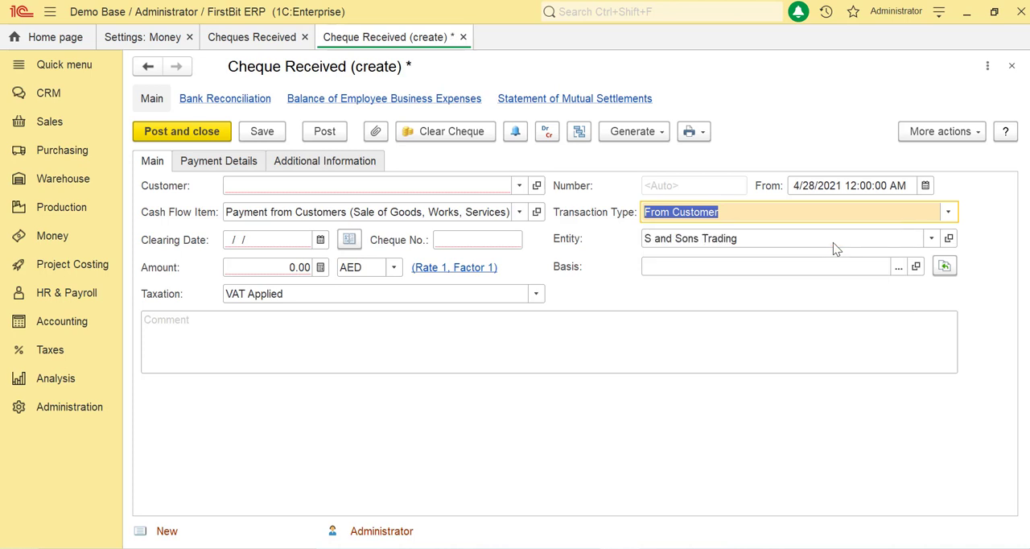
left_click(706, 326)
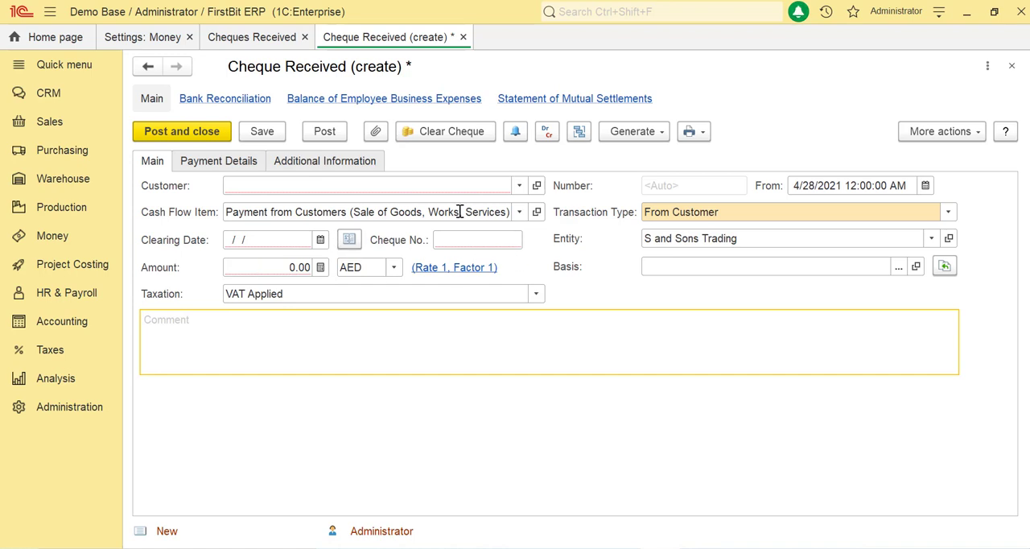
Set the cheque's customer to Rotane Hotel and its clearing date to 4/29/2021.
left_click(471, 186)
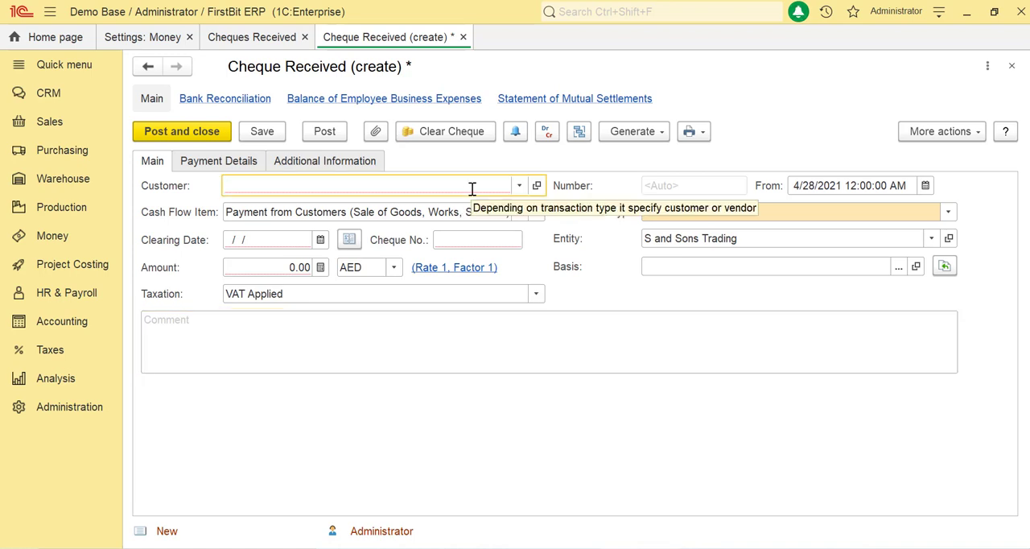
left_click(522, 188)
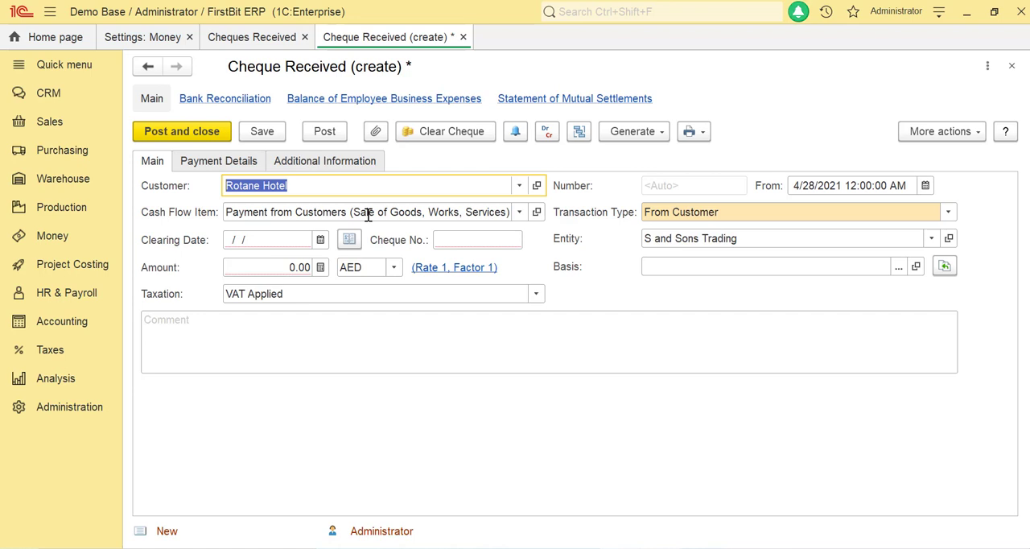
left_click(326, 242)
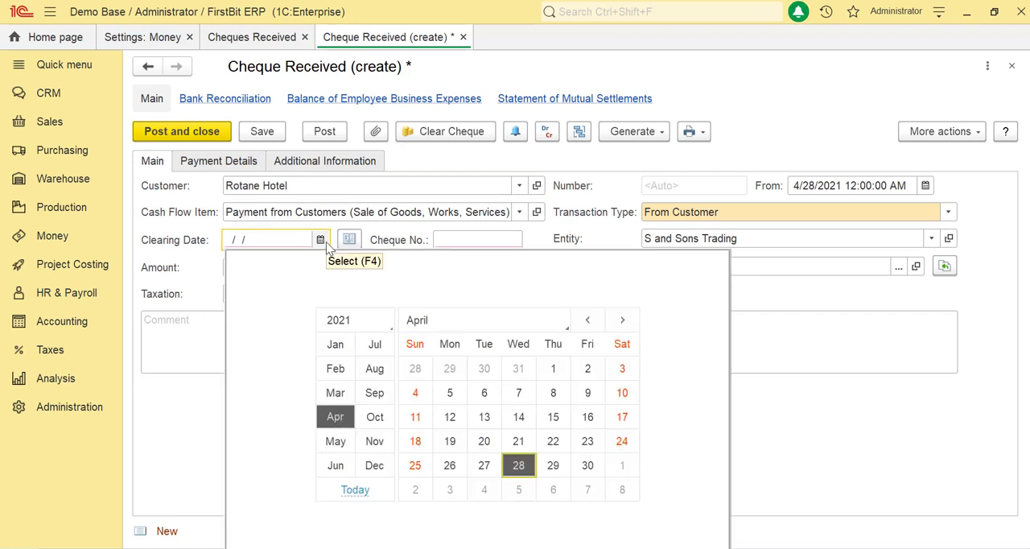
left_click(553, 465)
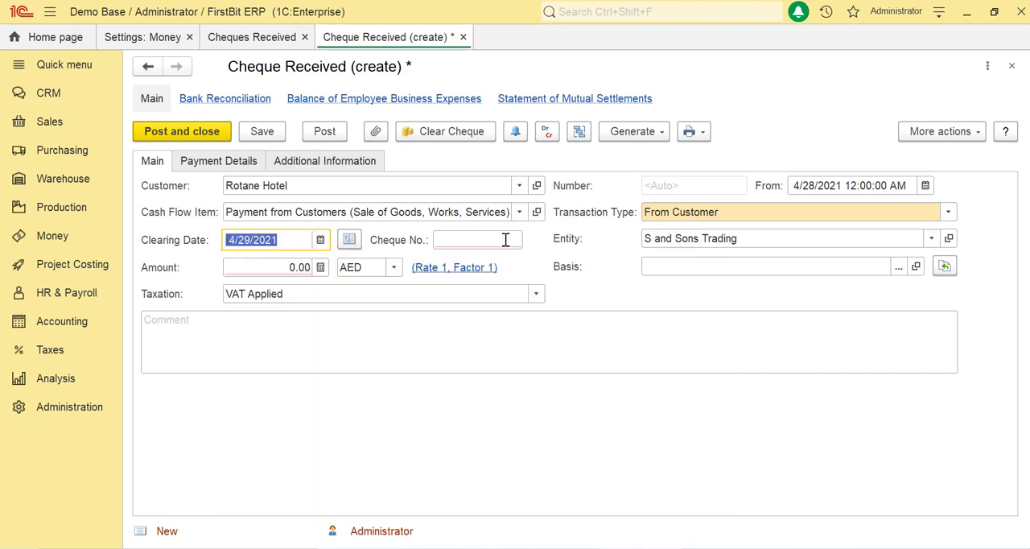
Enter cheque number 8908 and set the amount to 500.00 AED.
left_click(506, 239)
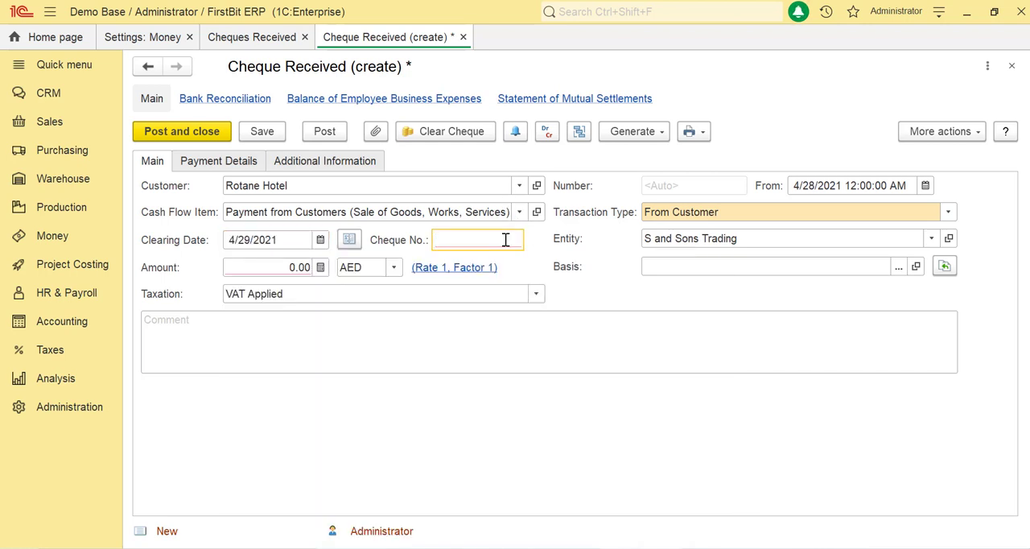
type("8908")
left_click(288, 268)
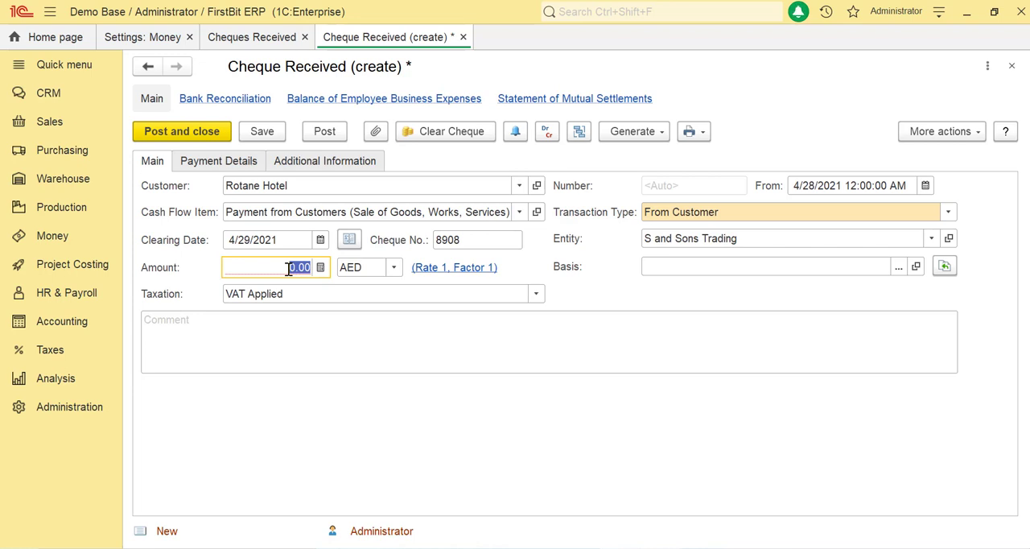
left_click(250, 166)
left_click(150, 165)
type("500")
left_click(363, 318)
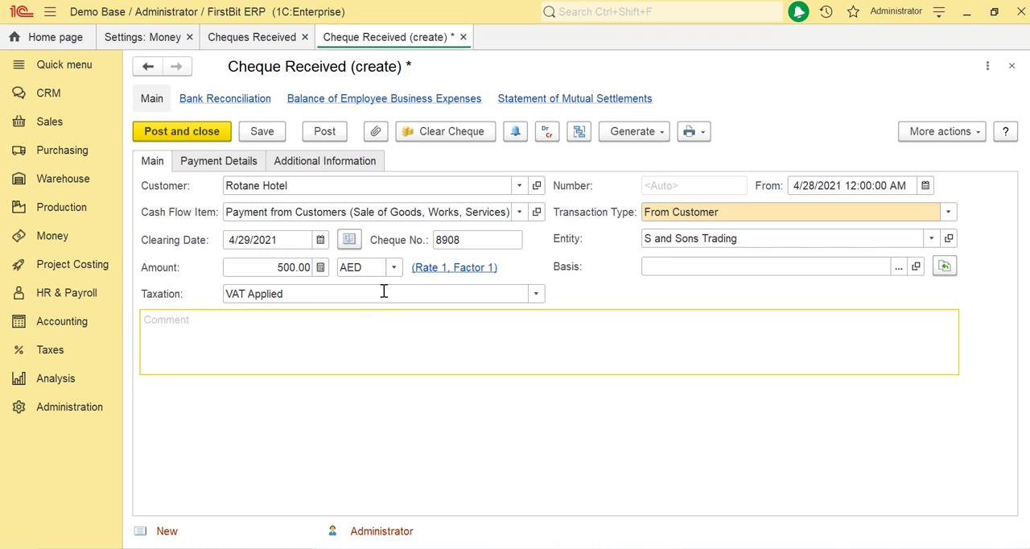
Set the cheque document's entity to ABC trading.
left_click(354, 295)
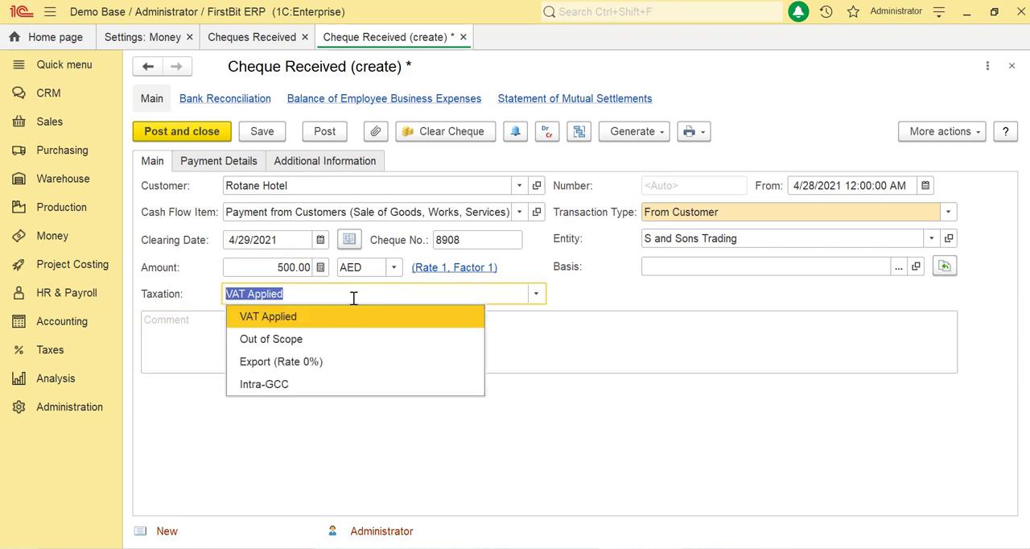
left_click(749, 243)
left_click(709, 263)
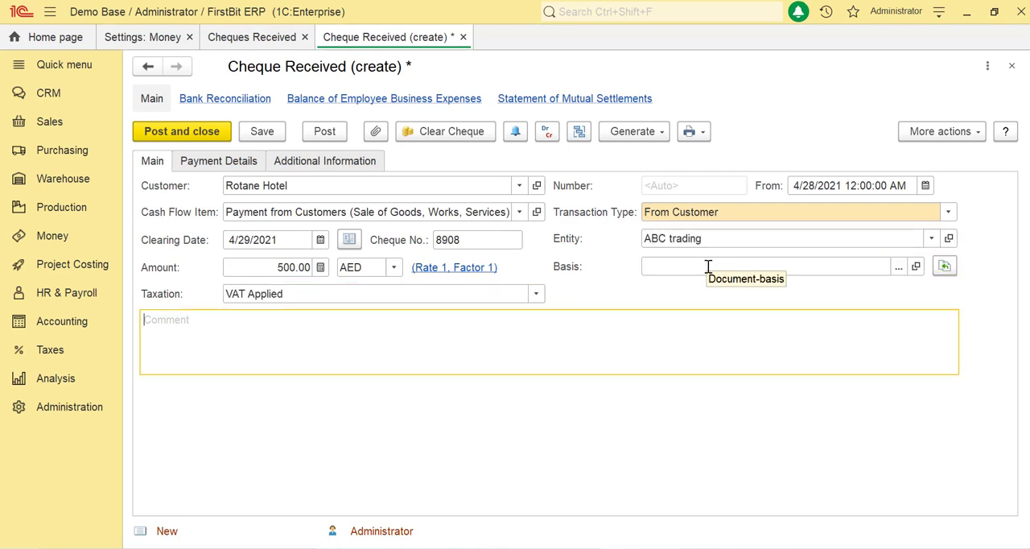
Look at the document types available as the basis for the cheque without choosing one.
left_click(708, 266)
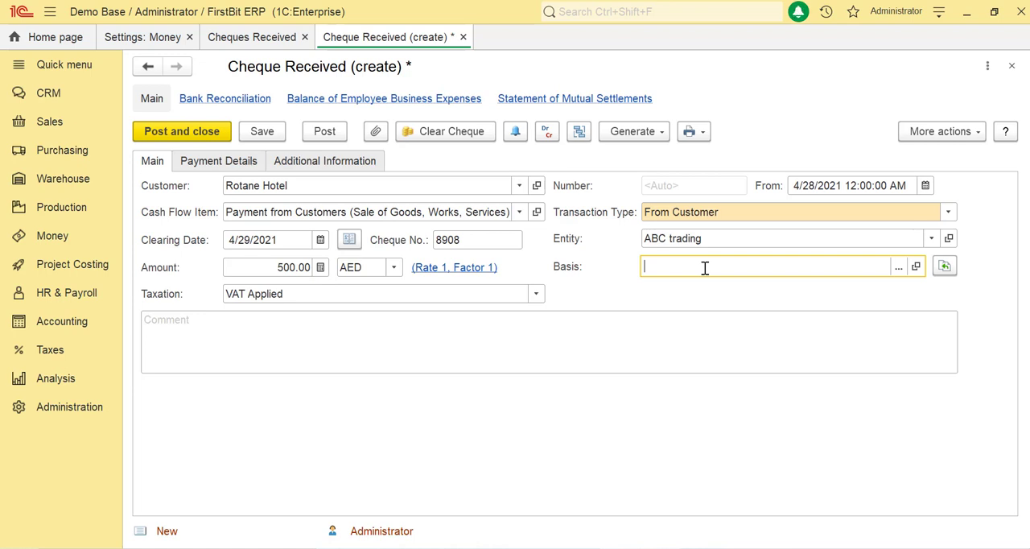
left_click(899, 268)
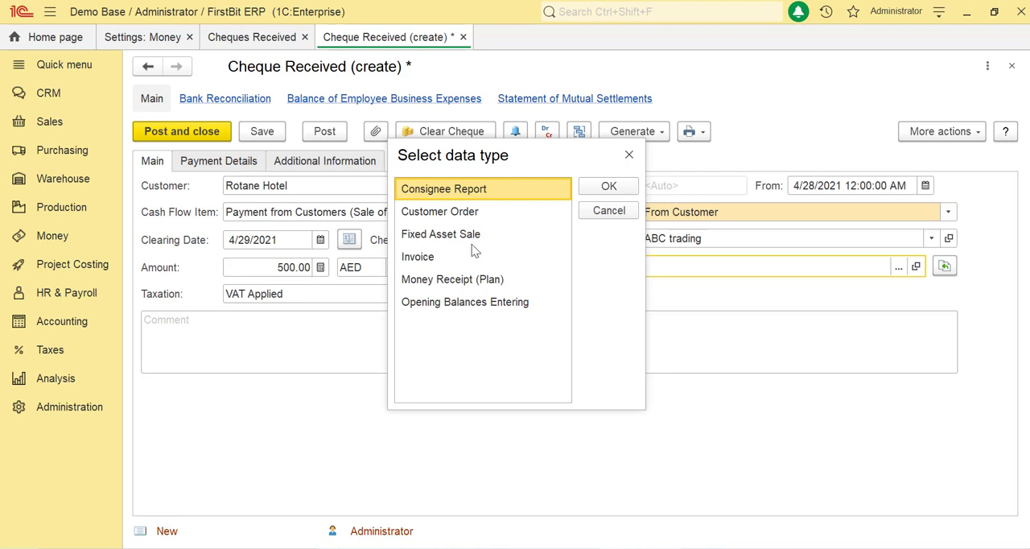
left_click(629, 154)
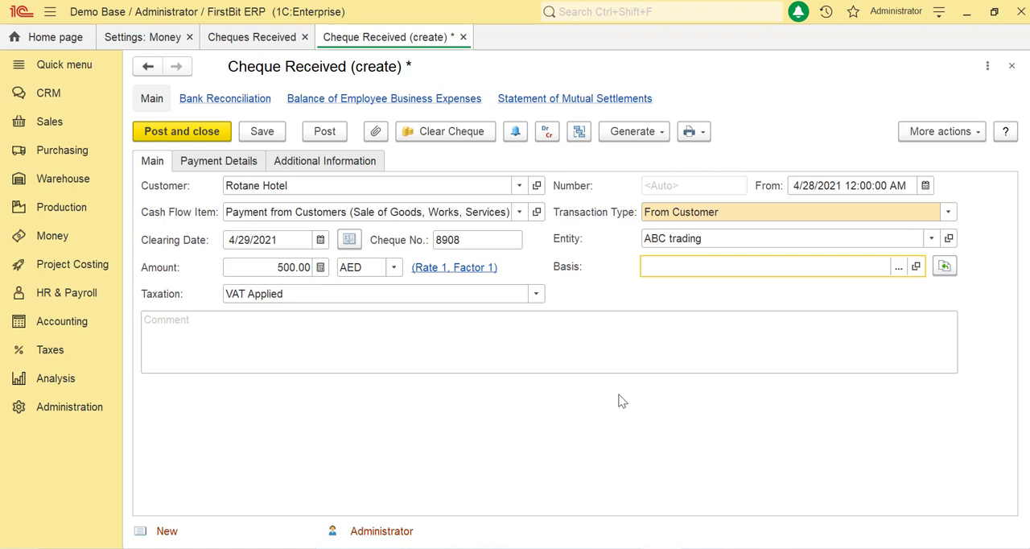
Mark the cheque as an advance in its payment details, using single-row mode.
left_click(255, 166)
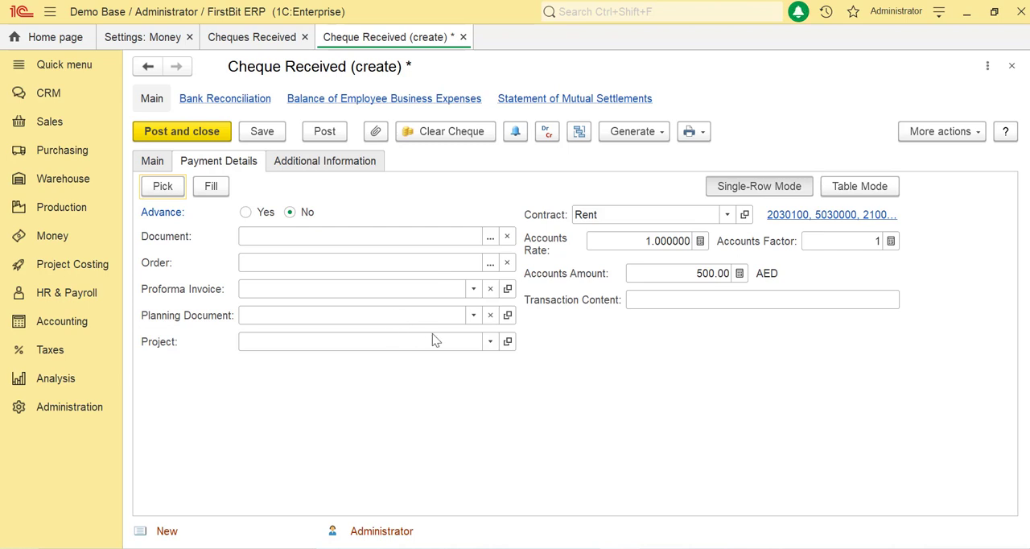
left_click(860, 186)
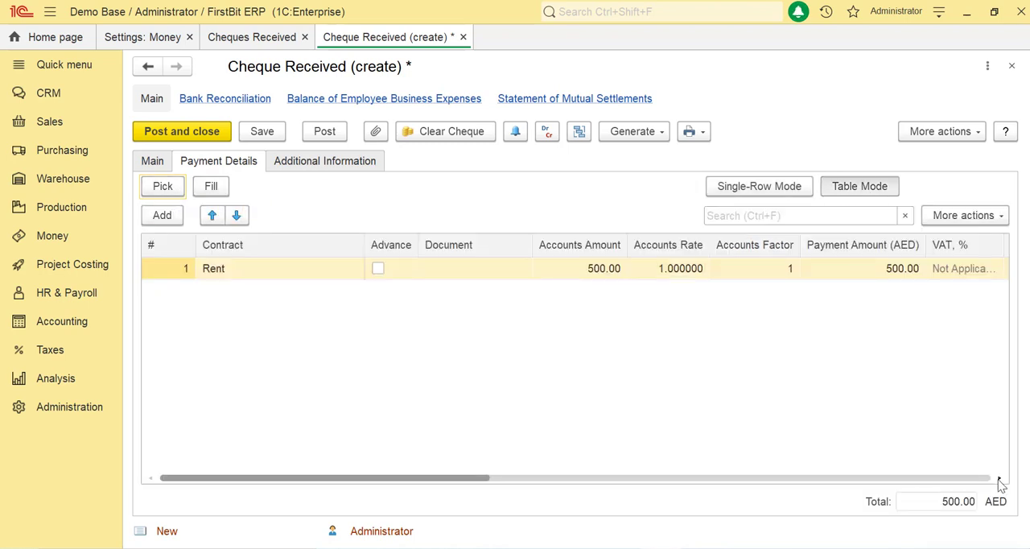
left_click(759, 186)
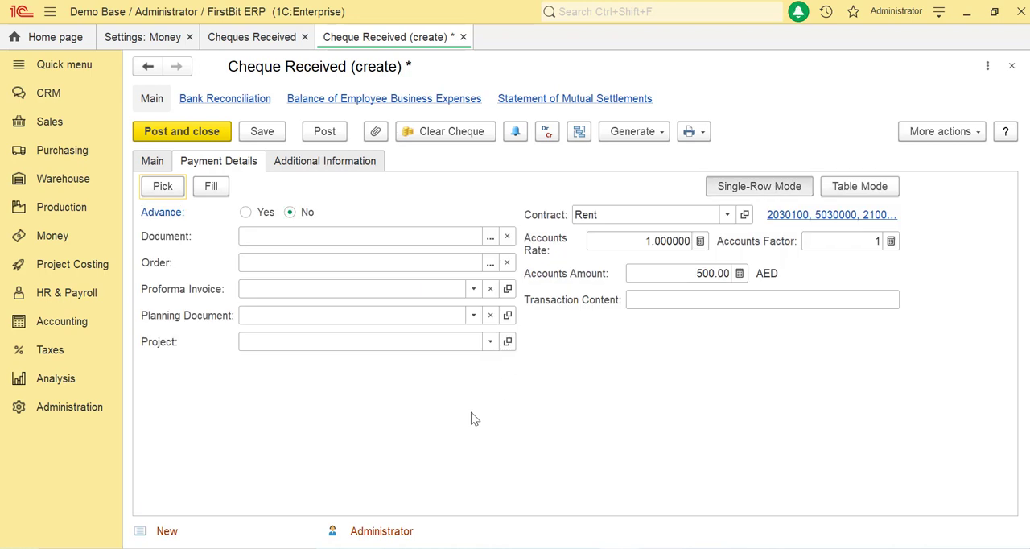
left_click(245, 213)
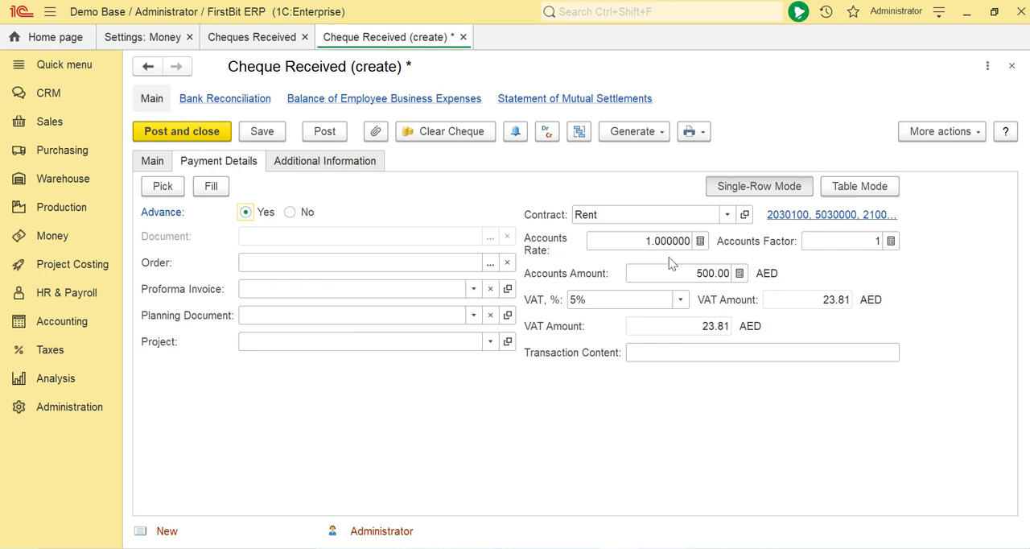
Review the contract selection, the accounts amount and the GL accounts assigned to the payment, leaving them as they are.
left_click(676, 223)
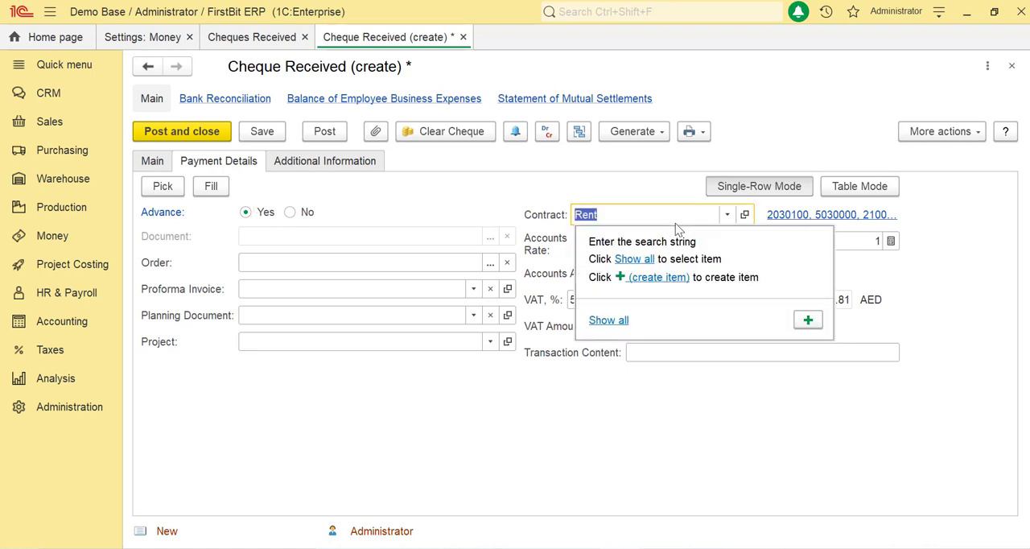
left_click(641, 259)
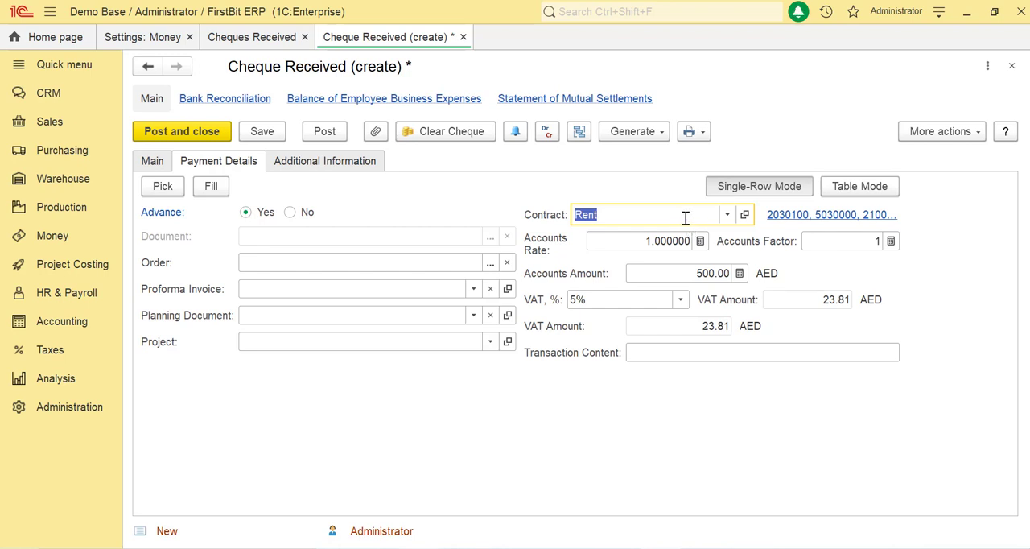
left_click(687, 273)
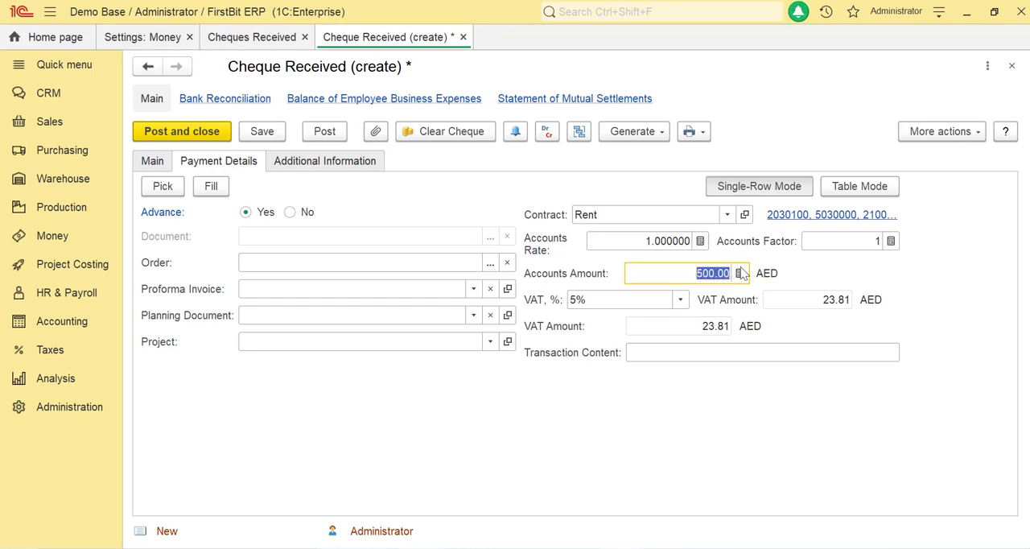
left_click(819, 218)
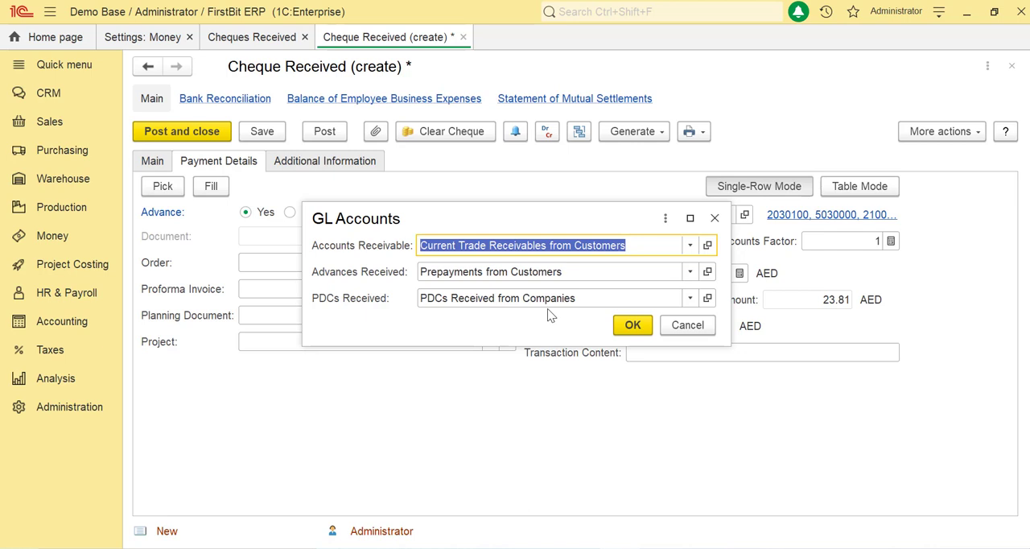
left_click(690, 246)
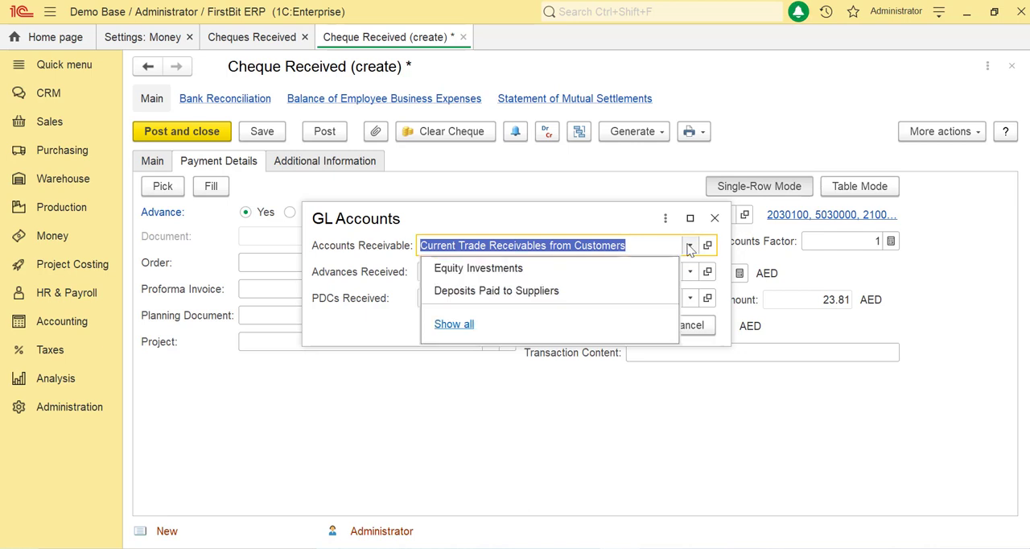
key("Escape")
key("Escape")
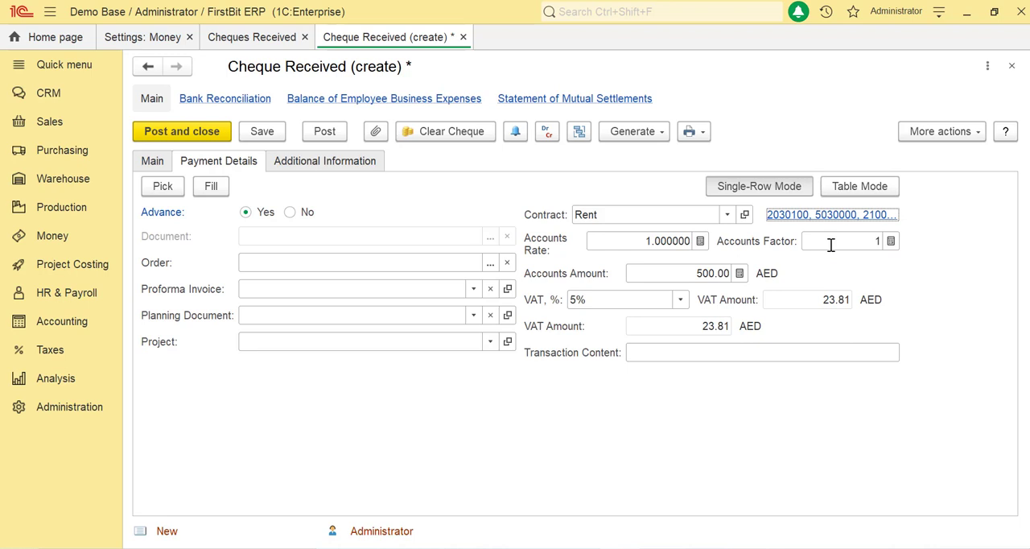
Review the payment details in table mode and the Accepted From and Transaction Remarks fields of the additional information.
left_click(769, 387)
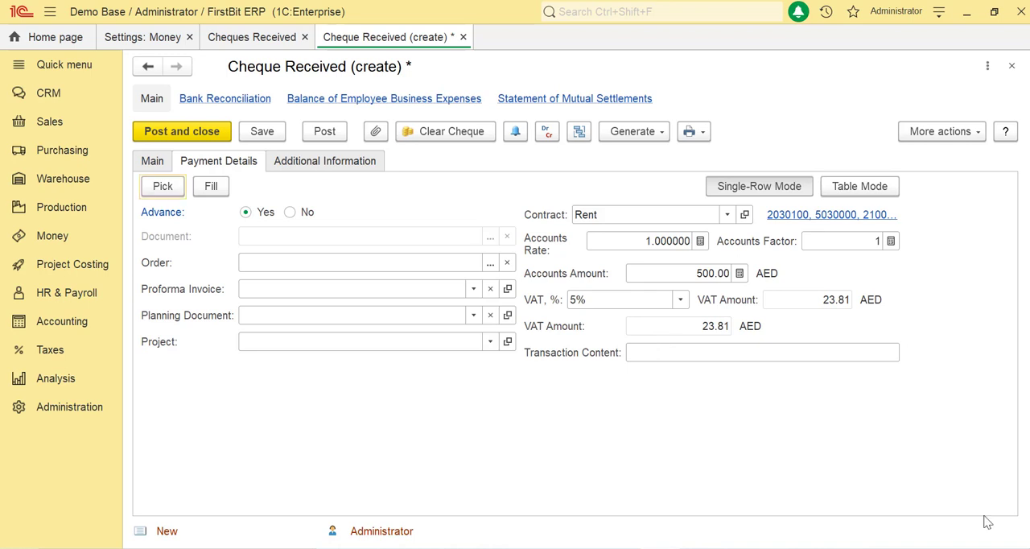
left_click(875, 191)
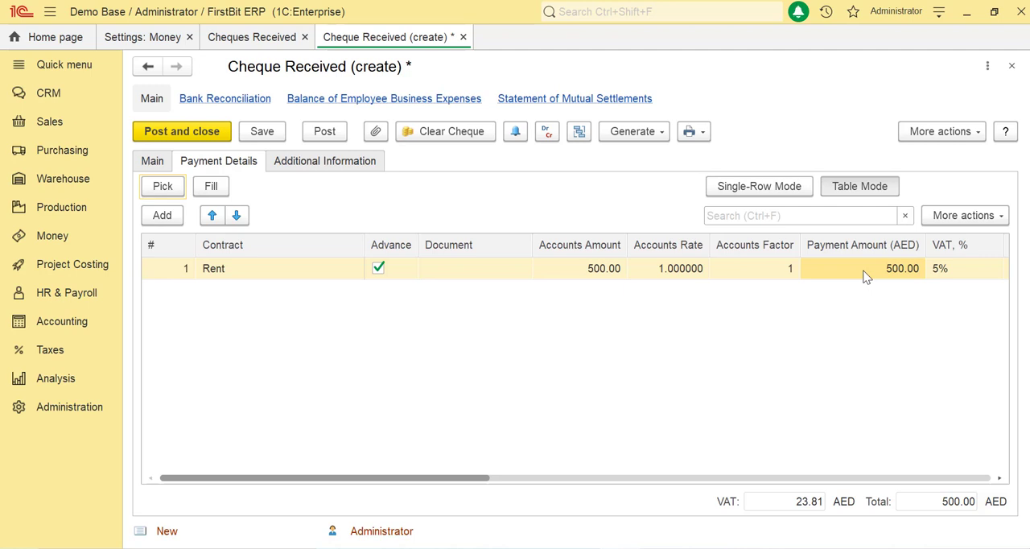
left_click(884, 430)
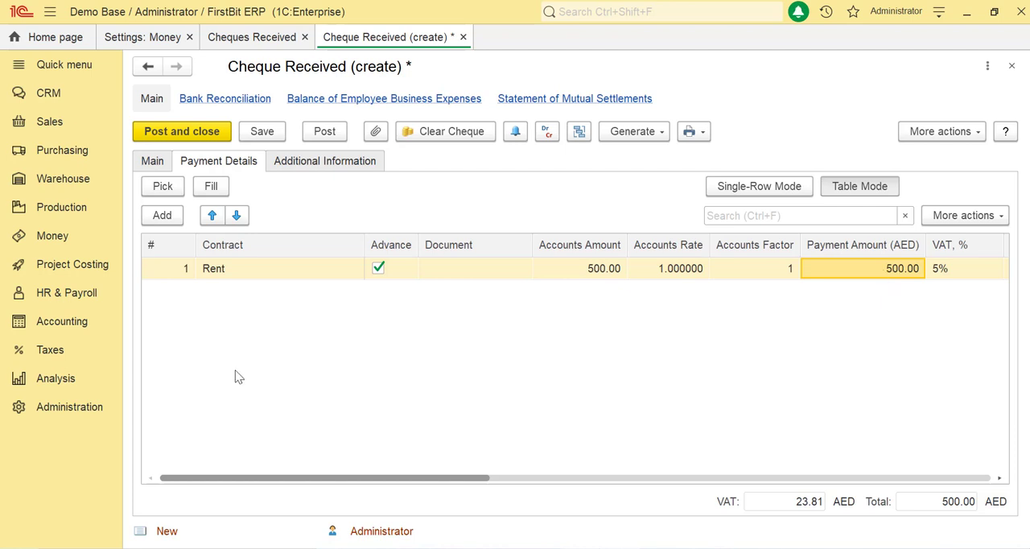
left_click(364, 164)
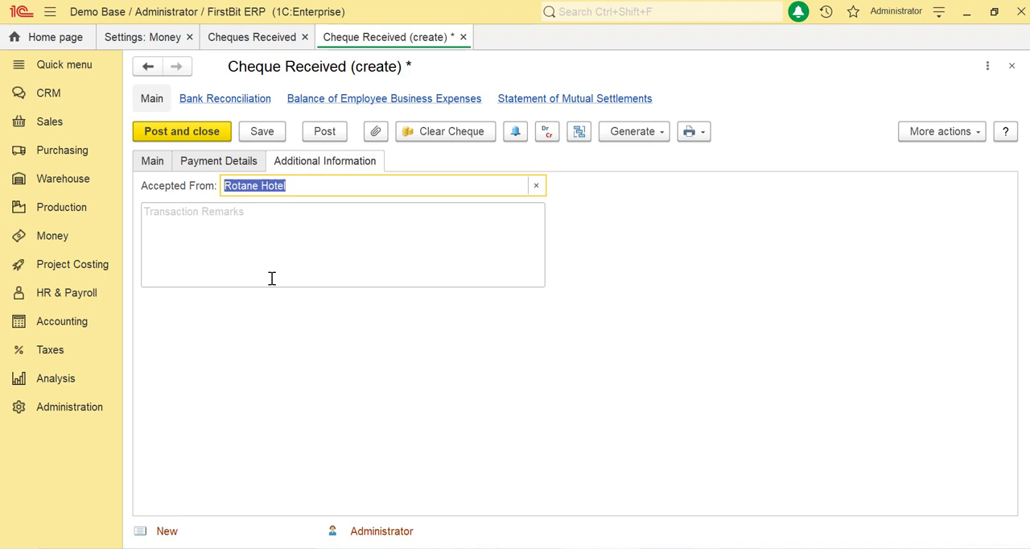
left_click(266, 245)
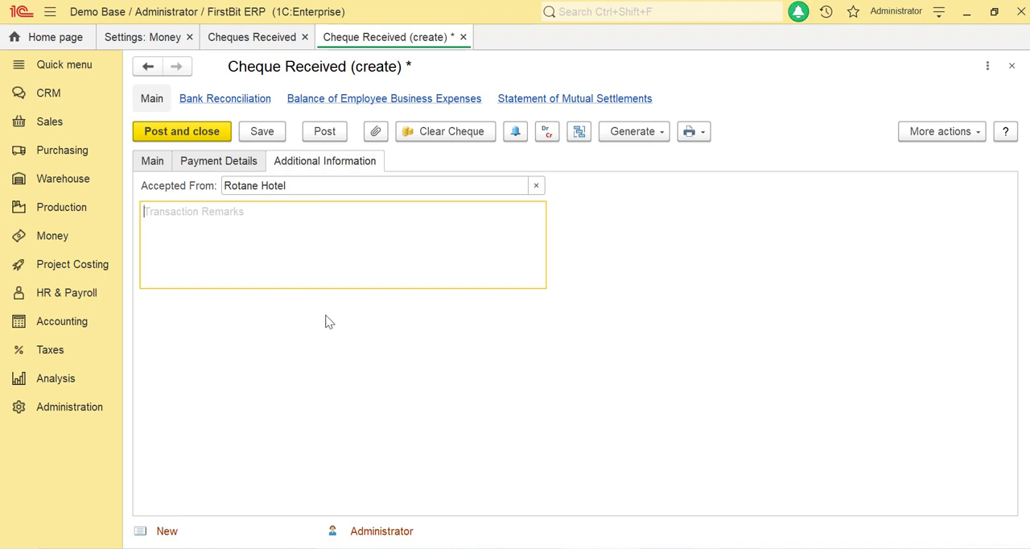
Return to the cheque's main details and post the document.
left_click(232, 161)
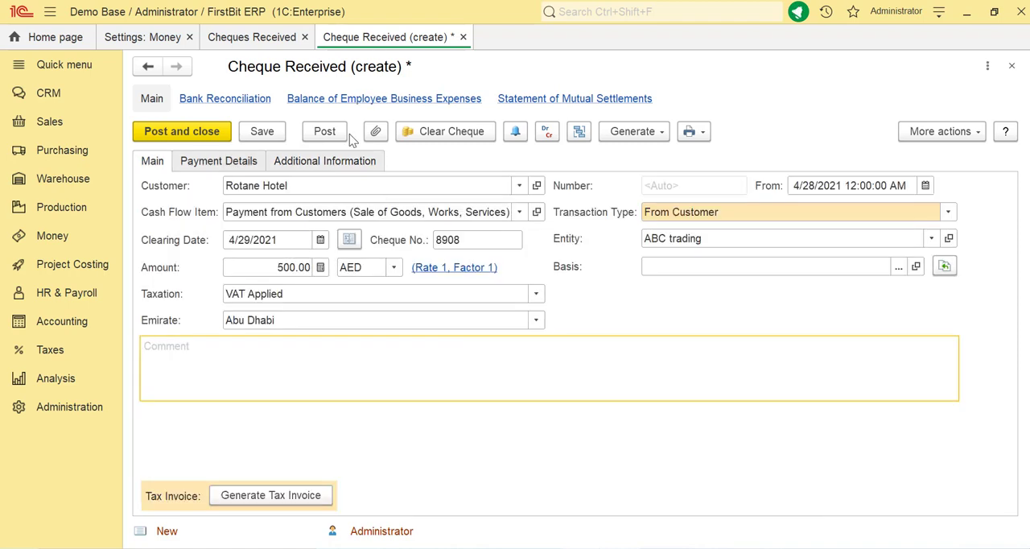
left_click(329, 133)
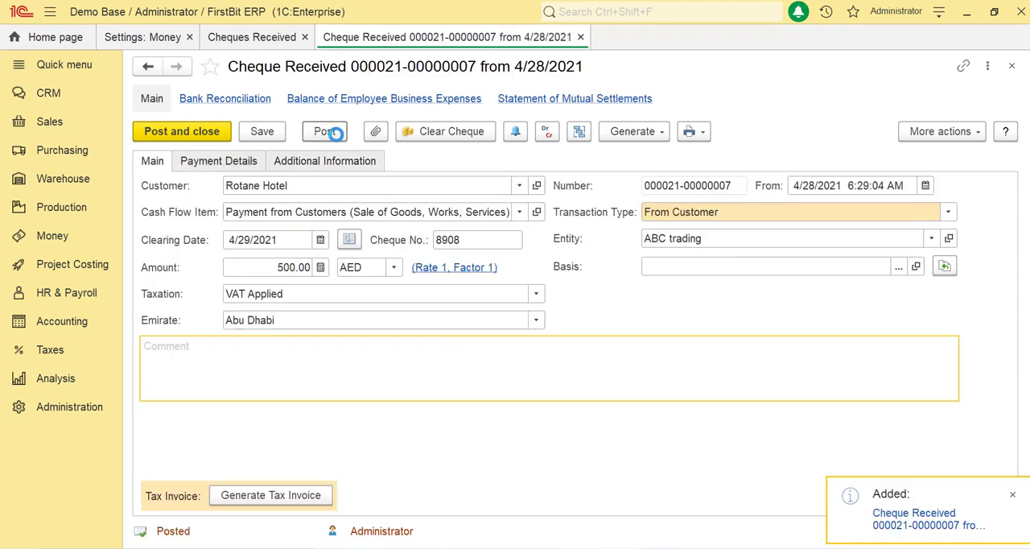